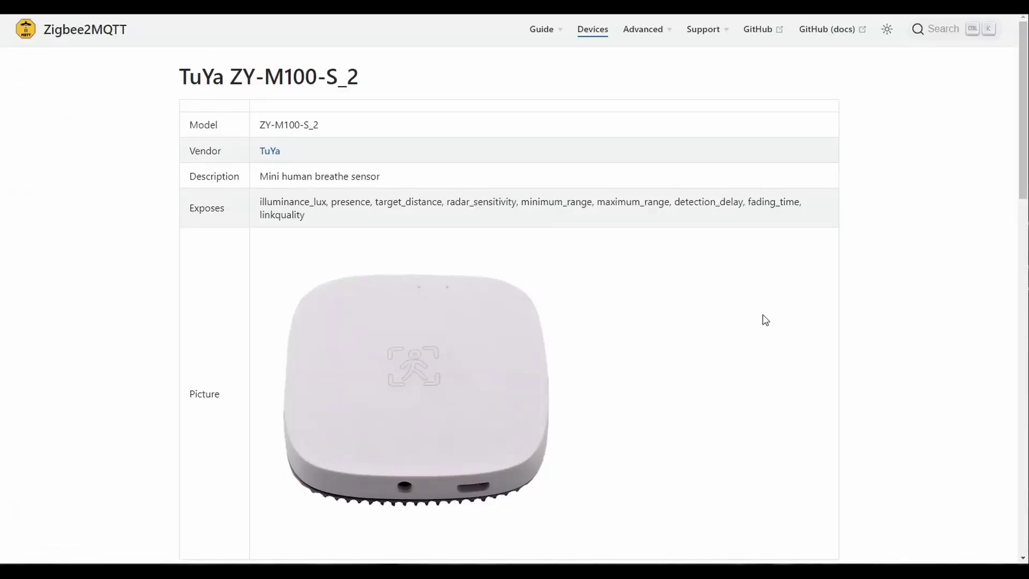
- Scroll down the Zigbee2MQTT sensor page to review its details
{"action": "scroll", "coordinate": [765, 316], "scroll_direction": "down", "scroll_amount": 7}
{"action": "scroll", "coordinate": [759, 306], "scroll_direction": "down", "scroll_amount": 4}
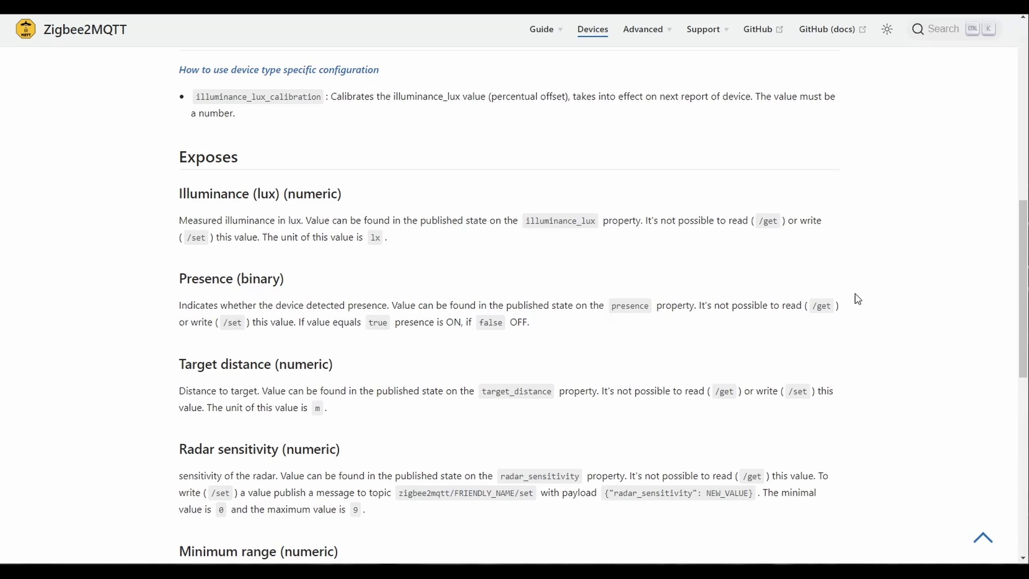
{"action": "scroll", "coordinate": [907, 298], "scroll_direction": "down", "scroll_amount": 1}
{"action": "scroll", "coordinate": [912, 297], "scroll_direction": "down", "scroll_amount": 1}
{"action": "scroll", "coordinate": [913, 295], "scroll_direction": "down", "scroll_amount": 2}
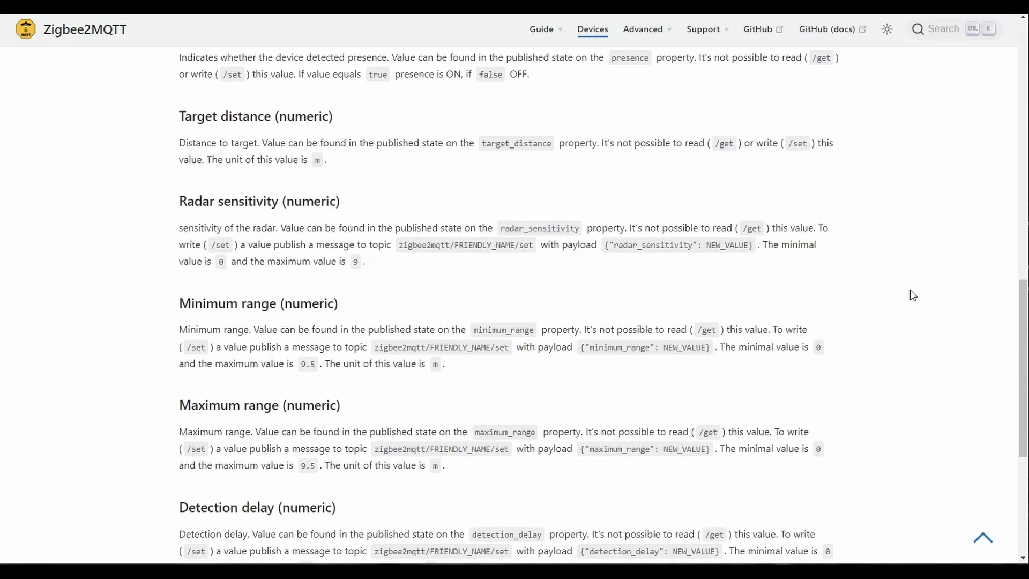
{"action": "scroll", "coordinate": [904, 271], "scroll_direction": "down", "scroll_amount": 2}
{"action": "scroll", "coordinate": [905, 270], "scroll_direction": "down", "scroll_amount": 2}
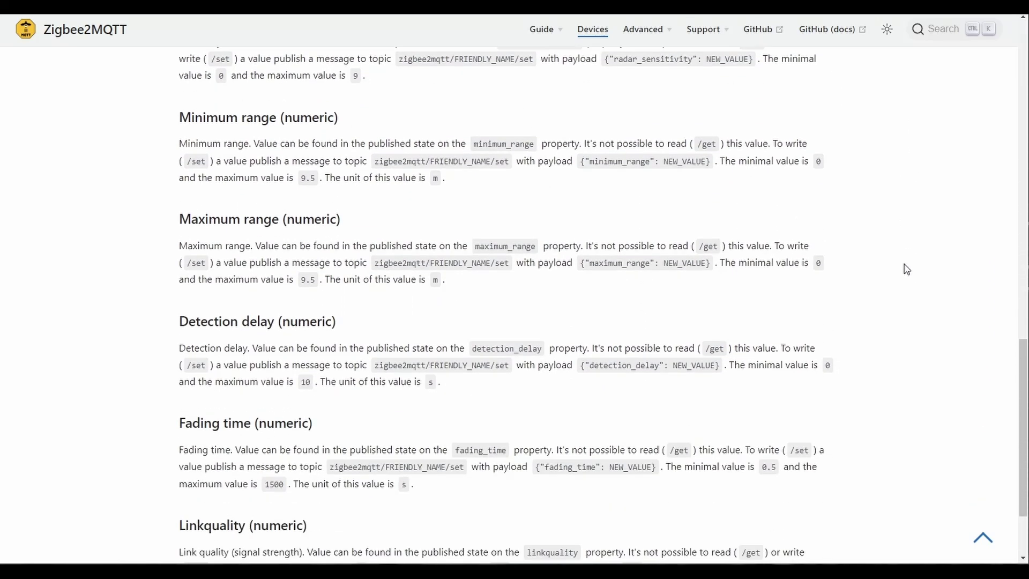
{"action": "scroll", "coordinate": [907, 270], "scroll_direction": "down", "scroll_amount": 1}
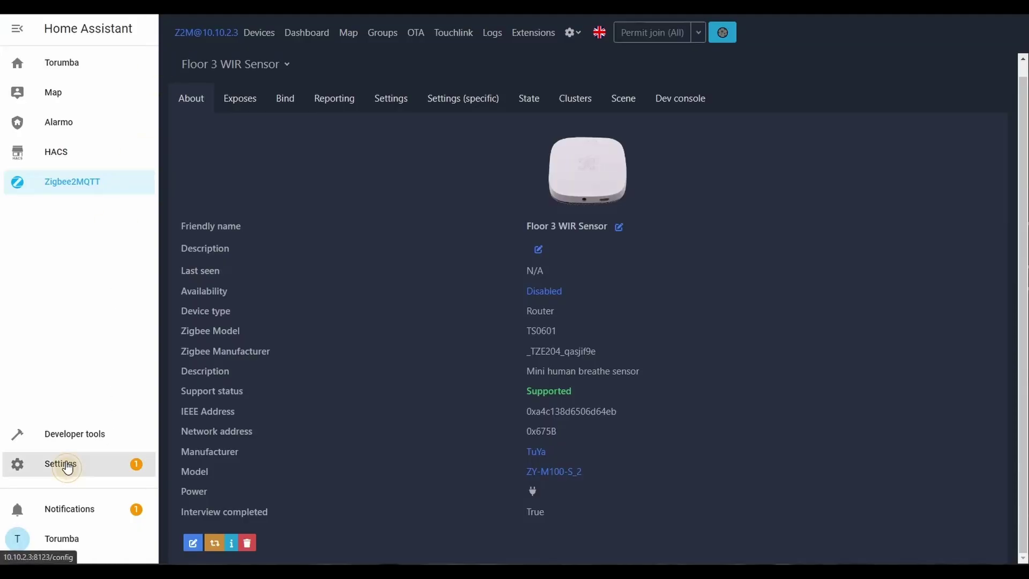
- Go to Settings > Automations & scenes, collapse Sunset and expand the Master BedRoom group
{"action": "left_click", "coordinate": [69, 466]}
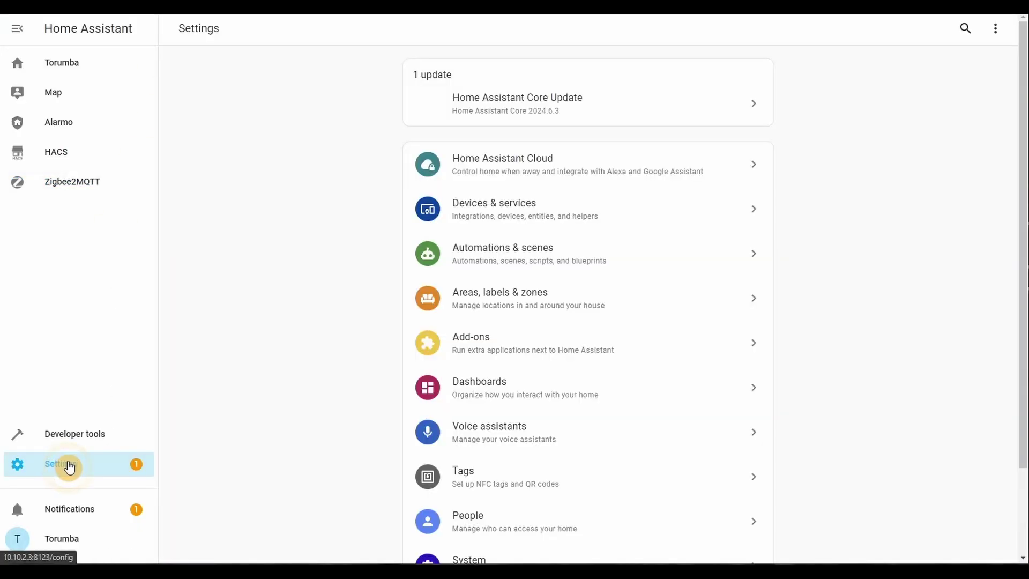
{"action": "left_click", "coordinate": [520, 266]}
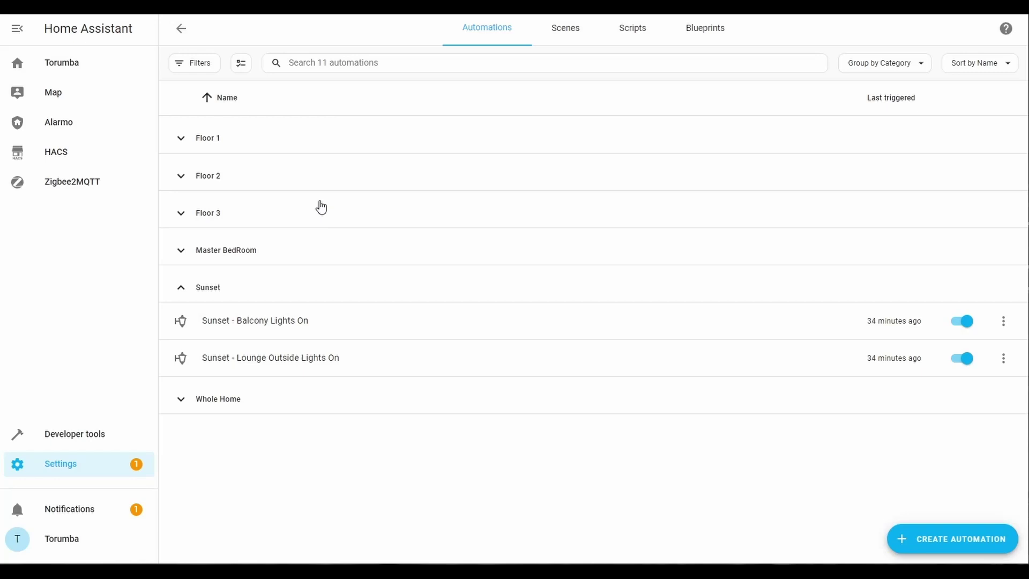
{"action": "left_click", "coordinate": [181, 288]}
{"action": "left_click", "coordinate": [182, 253]}
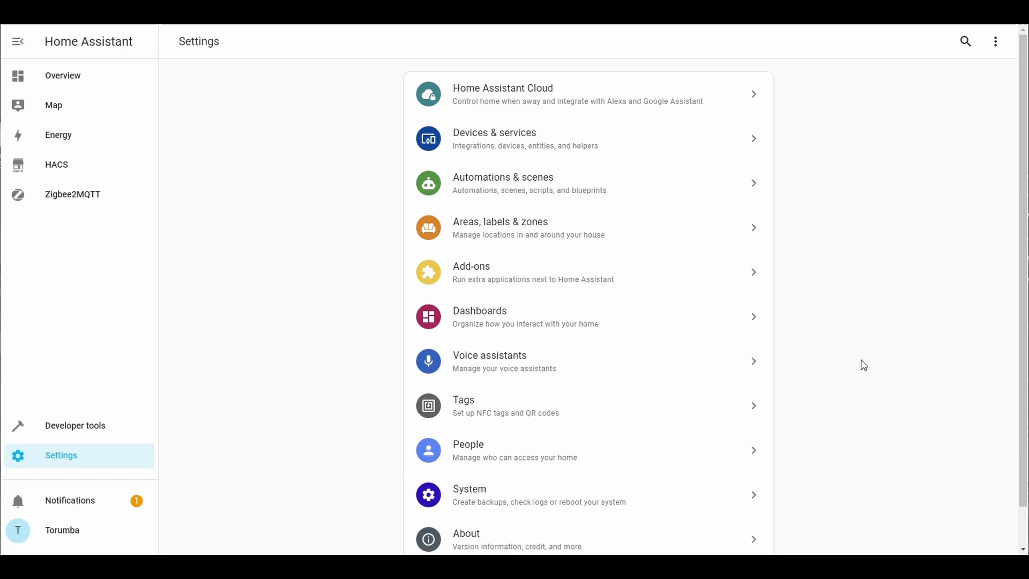
- Show the Floor 3 WIR Sensor's About details from the Zigbee2MQTT devices list
{"action": "left_click", "coordinate": [88, 201]}
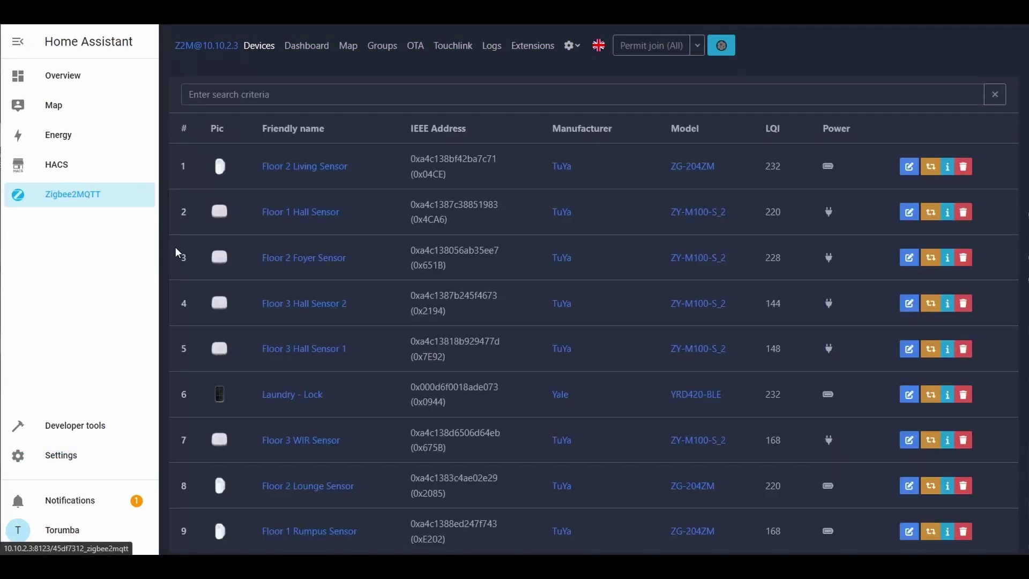
{"action": "left_click", "coordinate": [303, 438]}
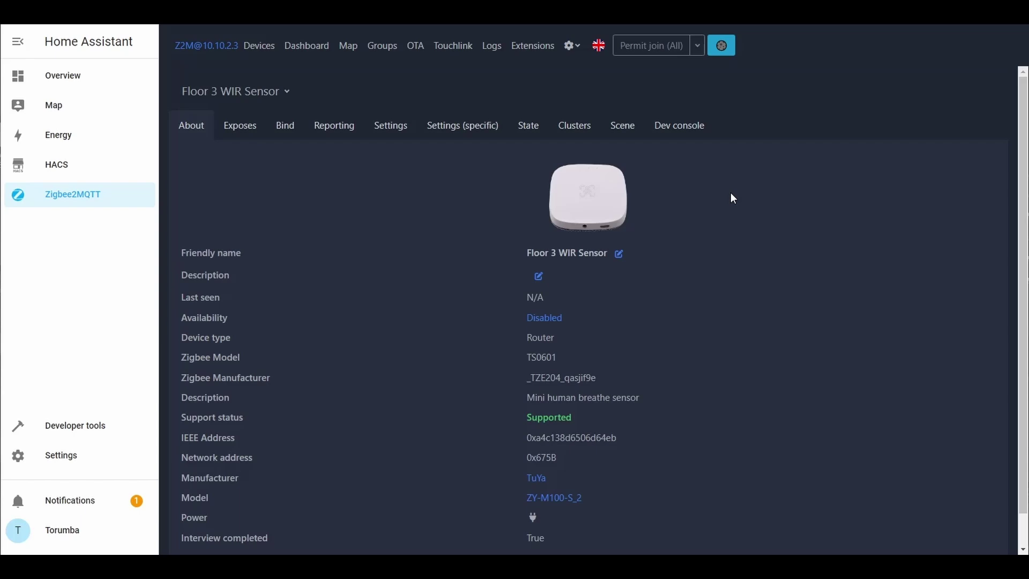
- Return to the automations list and expand Master BedRoom to show its two sensor light automations
{"action": "left_click", "coordinate": [60, 462]}
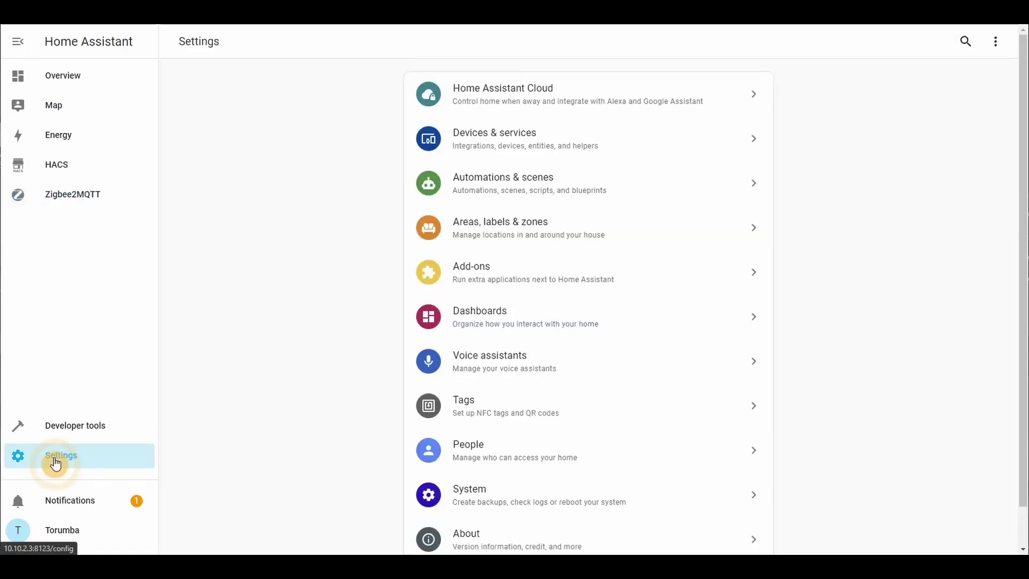
{"action": "left_click", "coordinate": [525, 191]}
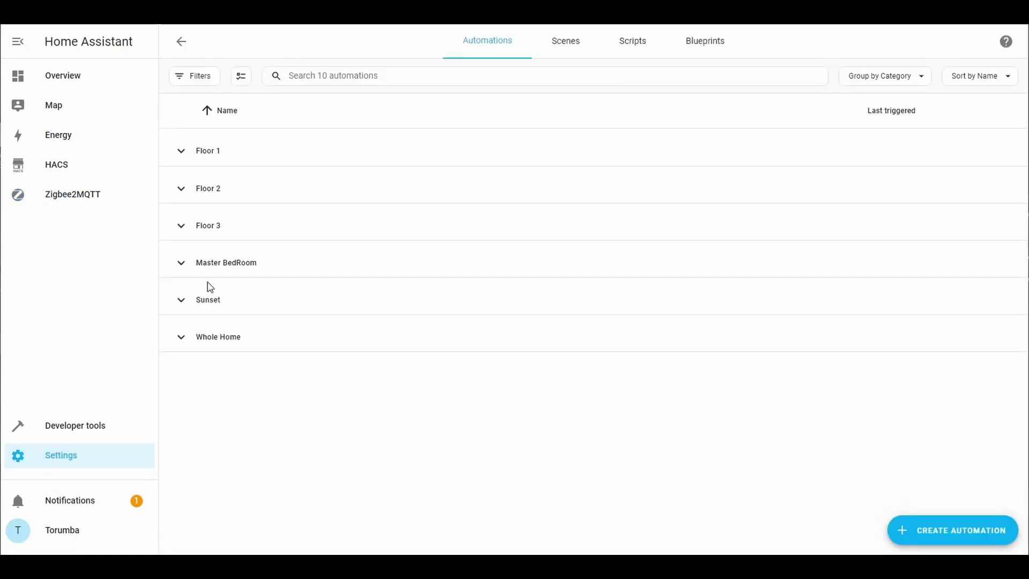
{"action": "left_click", "coordinate": [181, 263]}
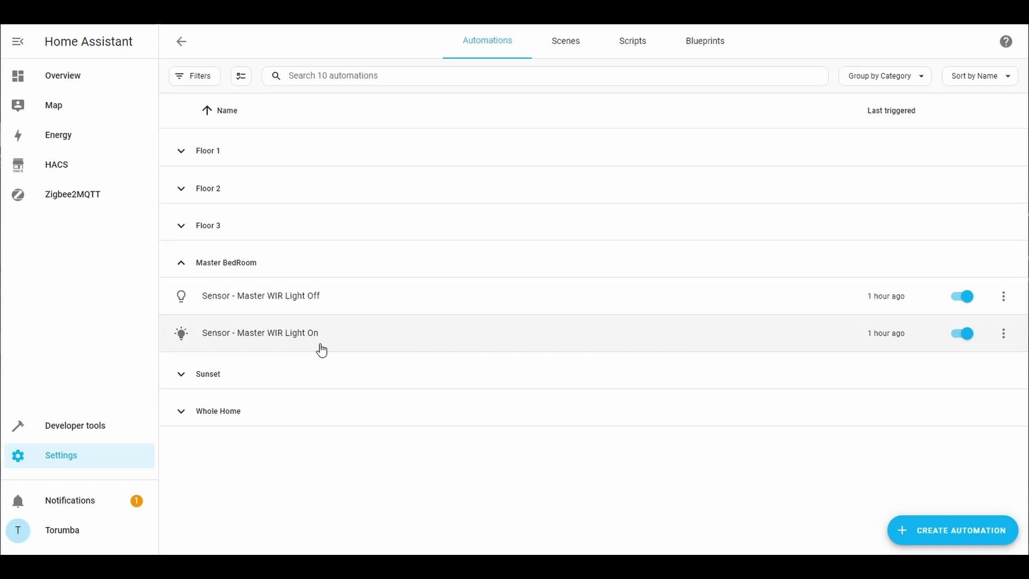
- Open Sensor - Master WIR Light On and inspect its presence trigger and turn-on action
{"action": "left_click", "coordinate": [339, 345]}
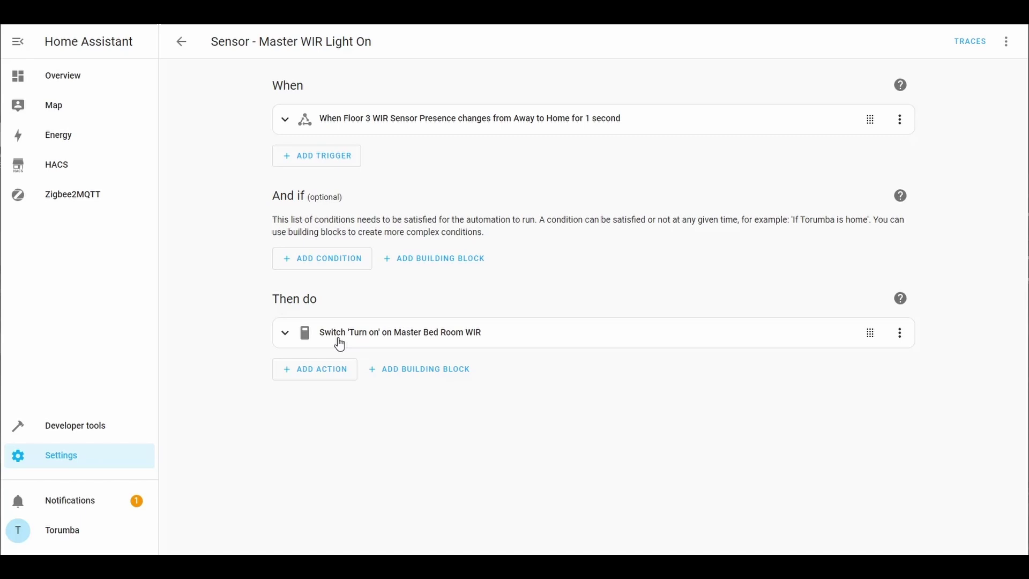
{"action": "left_click", "coordinate": [284, 126]}
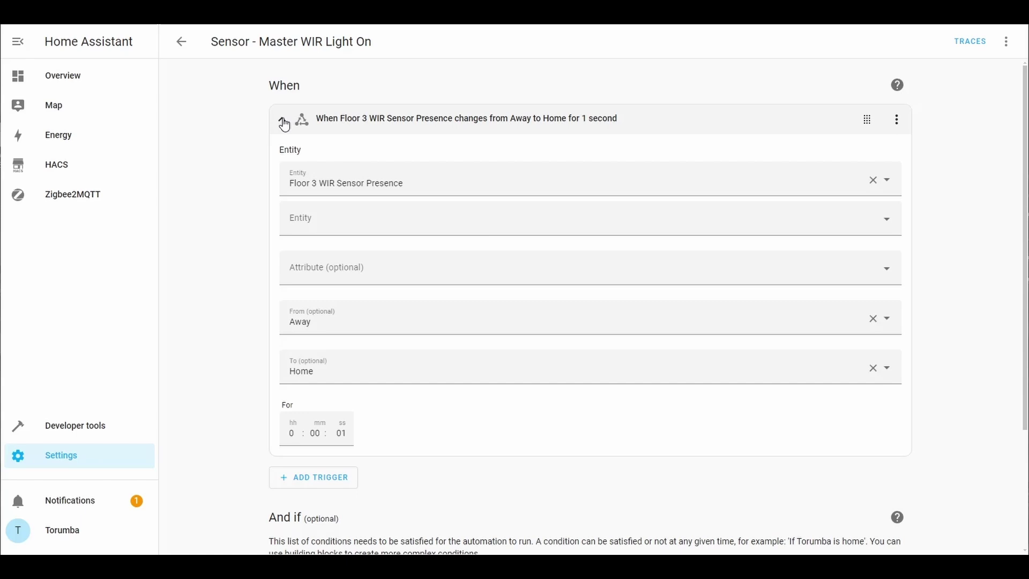
{"action": "left_click", "coordinate": [282, 119]}
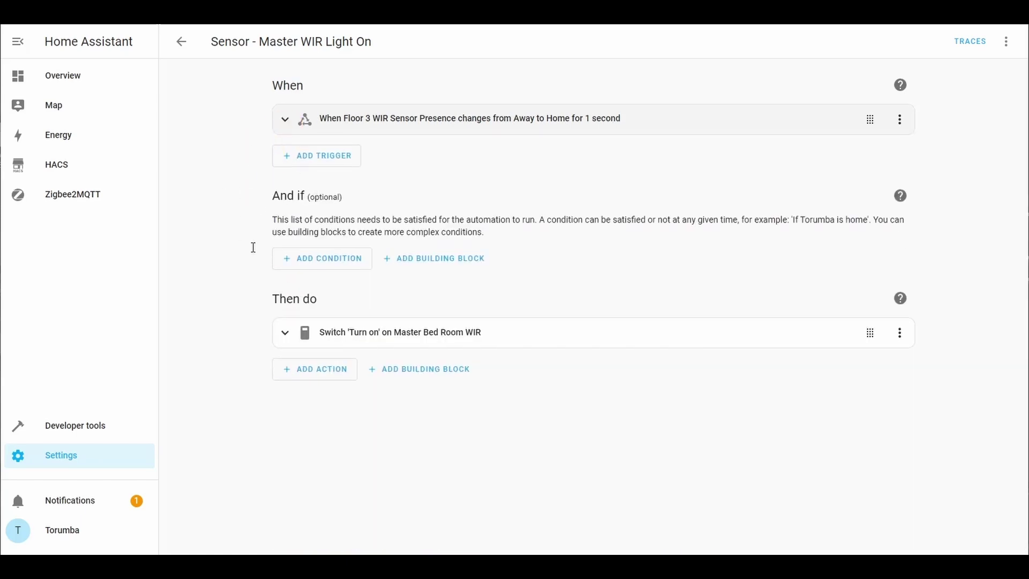
{"action": "left_click", "coordinate": [285, 333]}
{"action": "scroll", "coordinate": [255, 252], "scroll_direction": "down", "scroll_amount": 1}
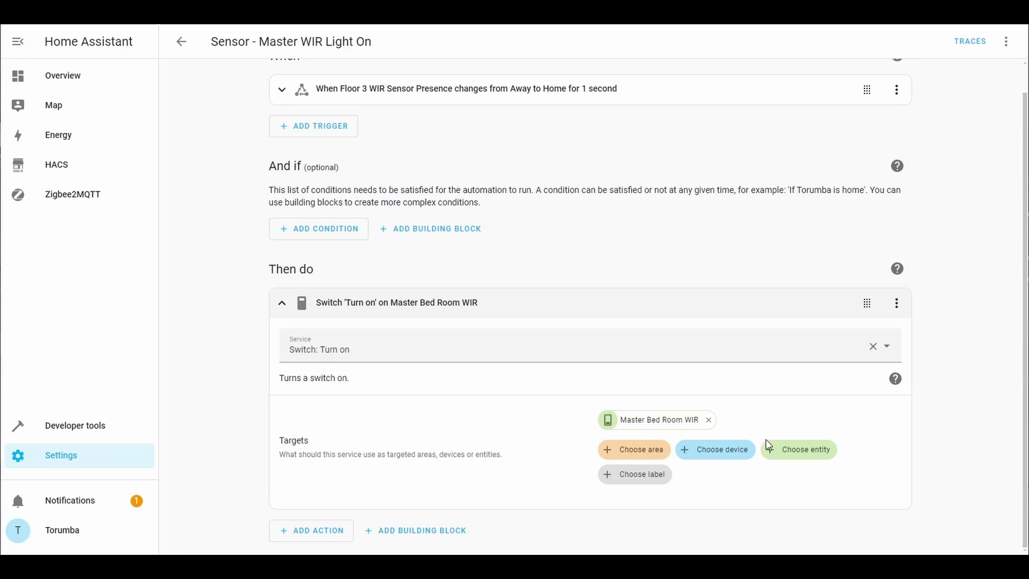
{"action": "left_click", "coordinate": [281, 303]}
- Open Sensor - Master WIR Light Off and inspect its Home-to-Away one-minute presence trigger
{"action": "left_click", "coordinate": [181, 47]}
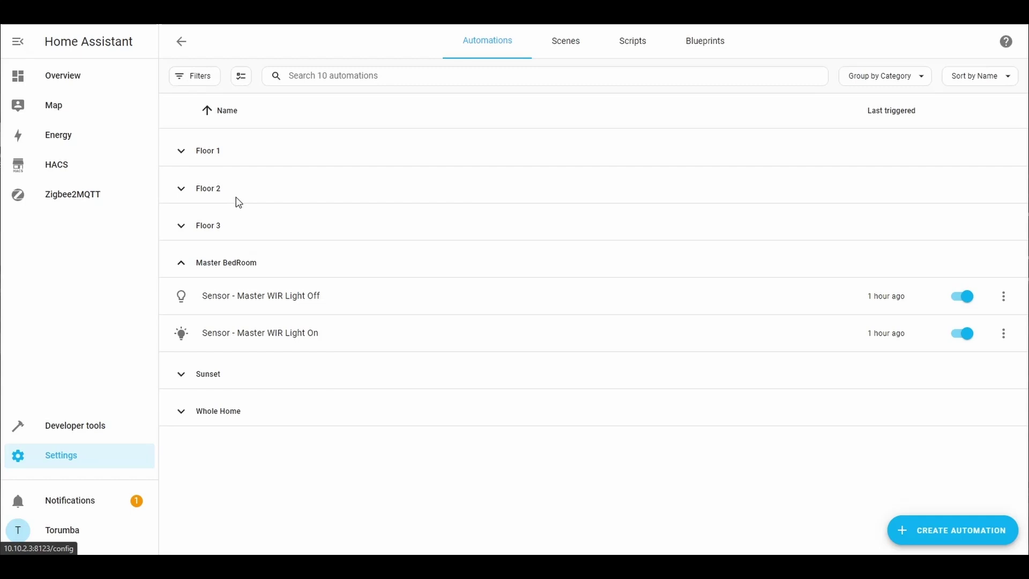
{"action": "left_click", "coordinate": [314, 301]}
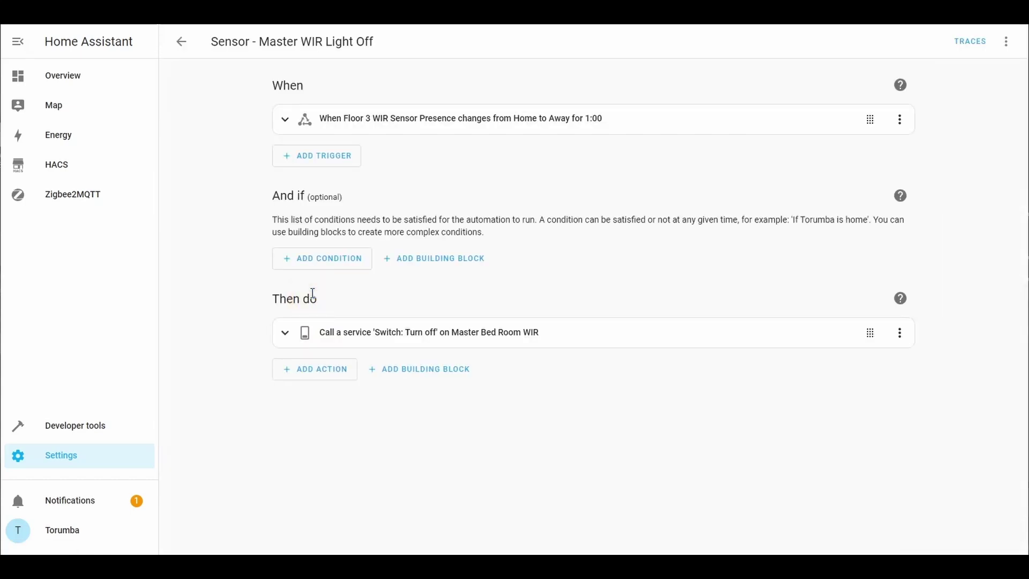
{"action": "left_click", "coordinate": [284, 120]}
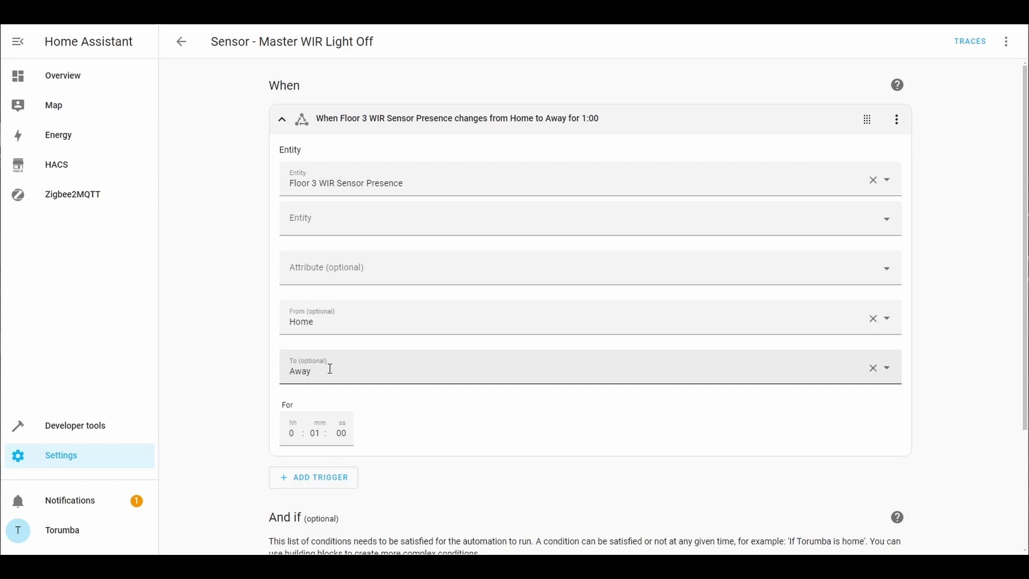
{"action": "scroll", "coordinate": [271, 368], "scroll_direction": "down", "scroll_amount": 1}
{"action": "scroll", "coordinate": [269, 364], "scroll_direction": "down", "scroll_amount": 2}
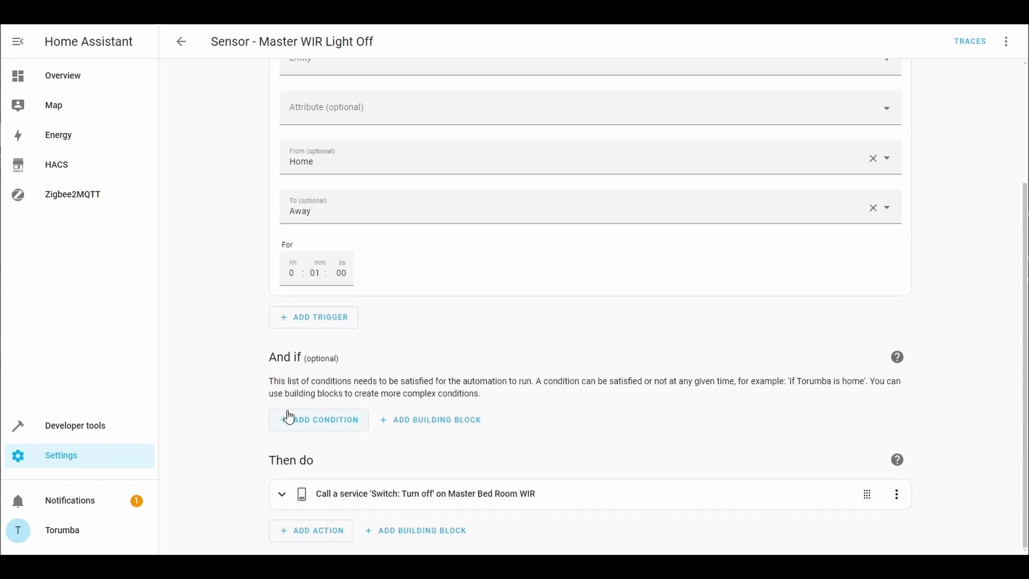
{"action": "scroll", "coordinate": [288, 417], "scroll_direction": "up", "scroll_amount": 3}
{"action": "left_click", "coordinate": [278, 118]}
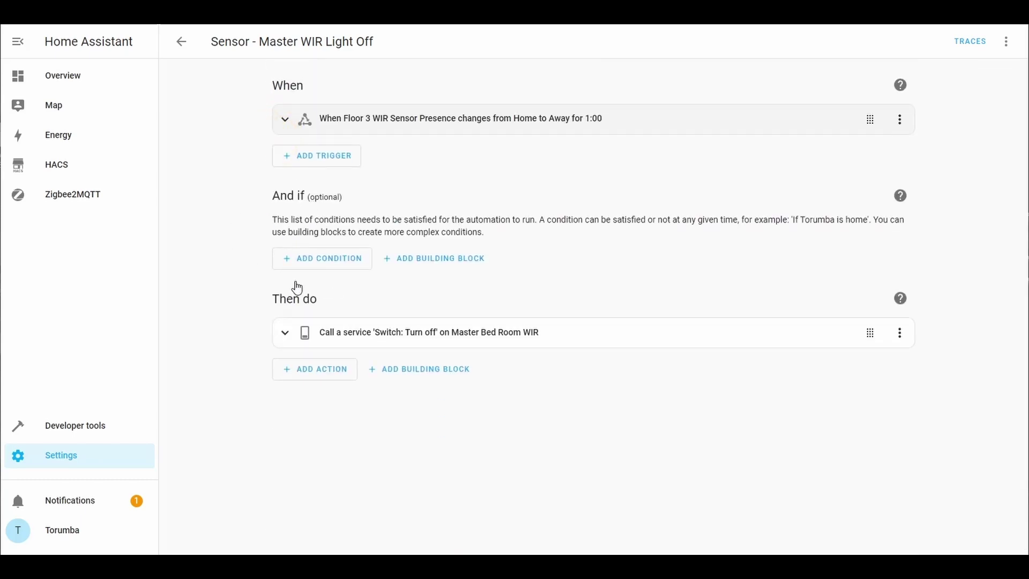
- Inspect the Switch: Turn off action that switches off the WIR light
{"action": "left_click", "coordinate": [280, 335]}
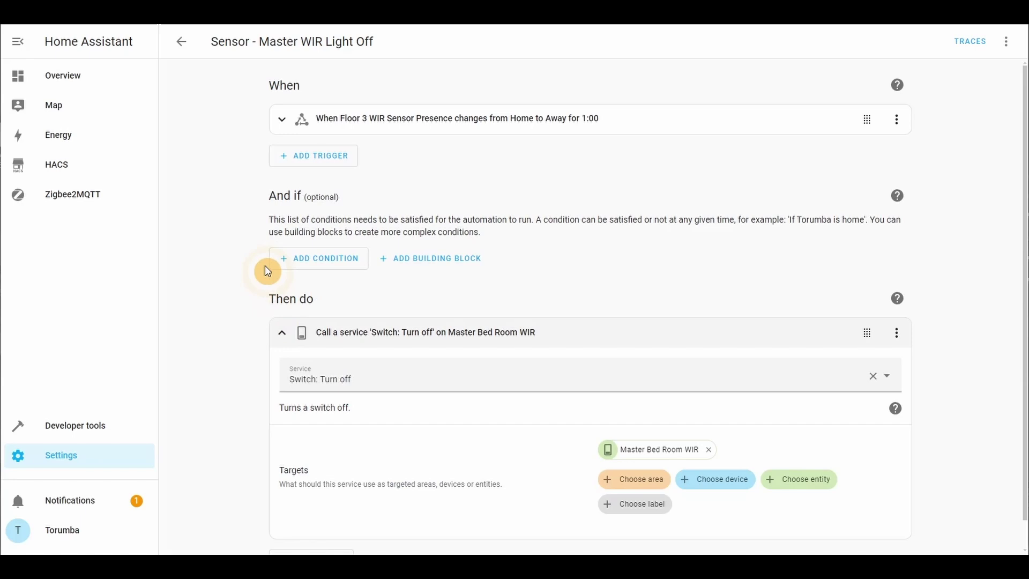
{"action": "scroll", "coordinate": [267, 271], "scroll_direction": "down", "scroll_amount": 1}
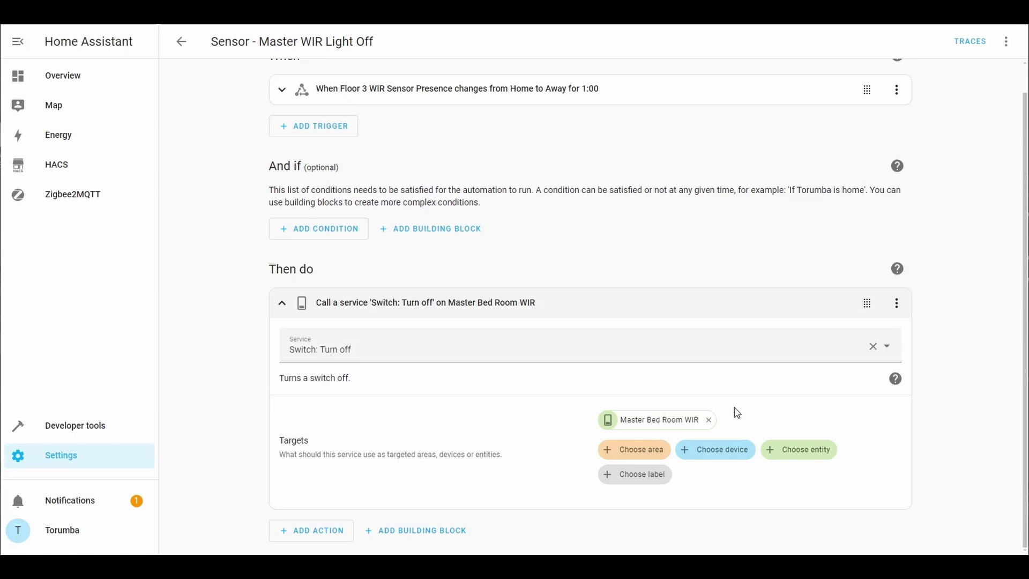
{"action": "scroll", "coordinate": [249, 230], "scroll_direction": "up", "scroll_amount": 1}
{"action": "left_click", "coordinate": [285, 332]}
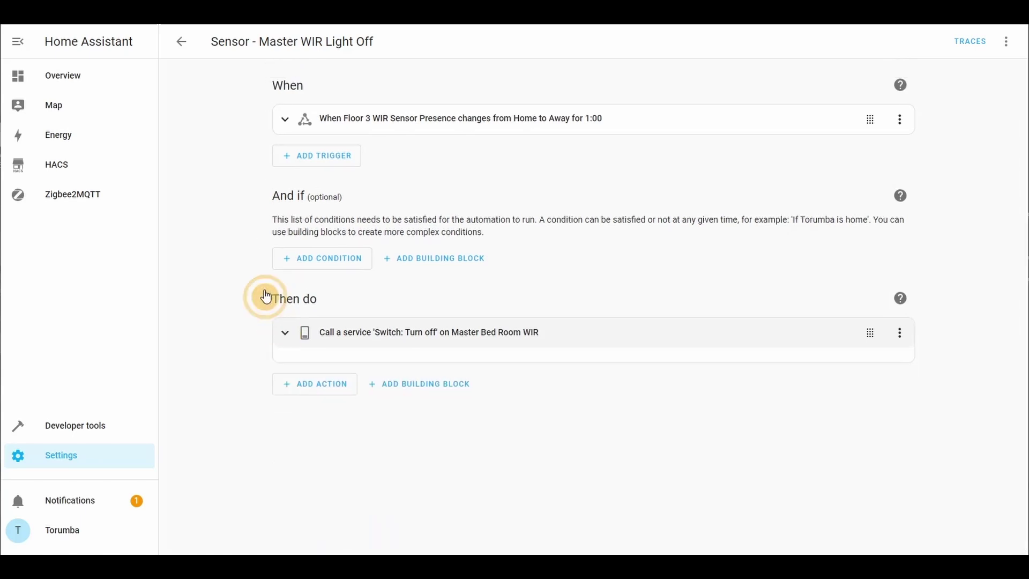